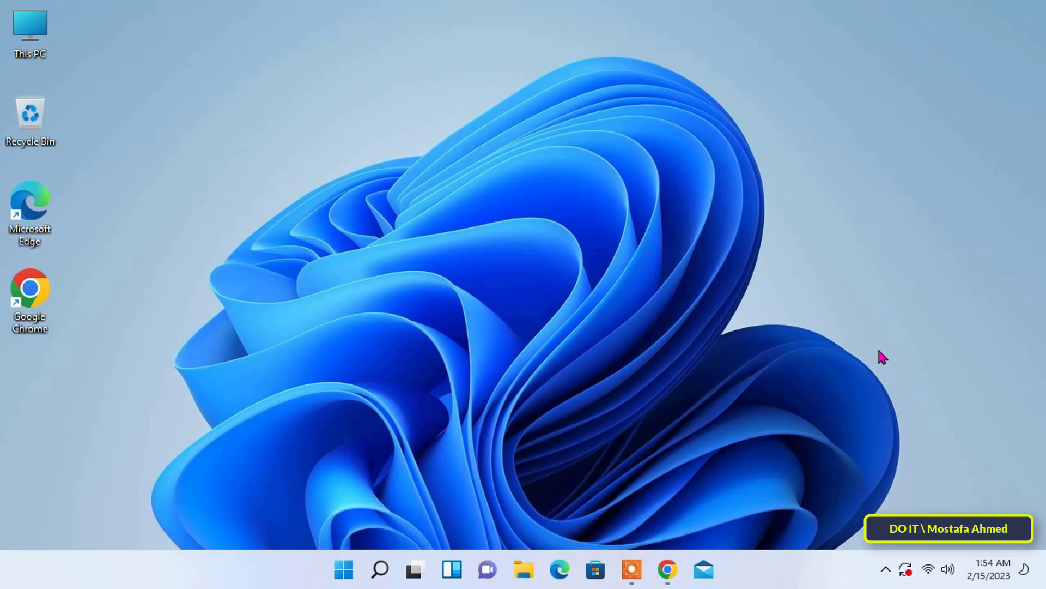
Bring up Chrome to confirm the Facebook login page loads, then minimize it to the desktop
{"action": "left_click", "coordinate": [674, 569]}
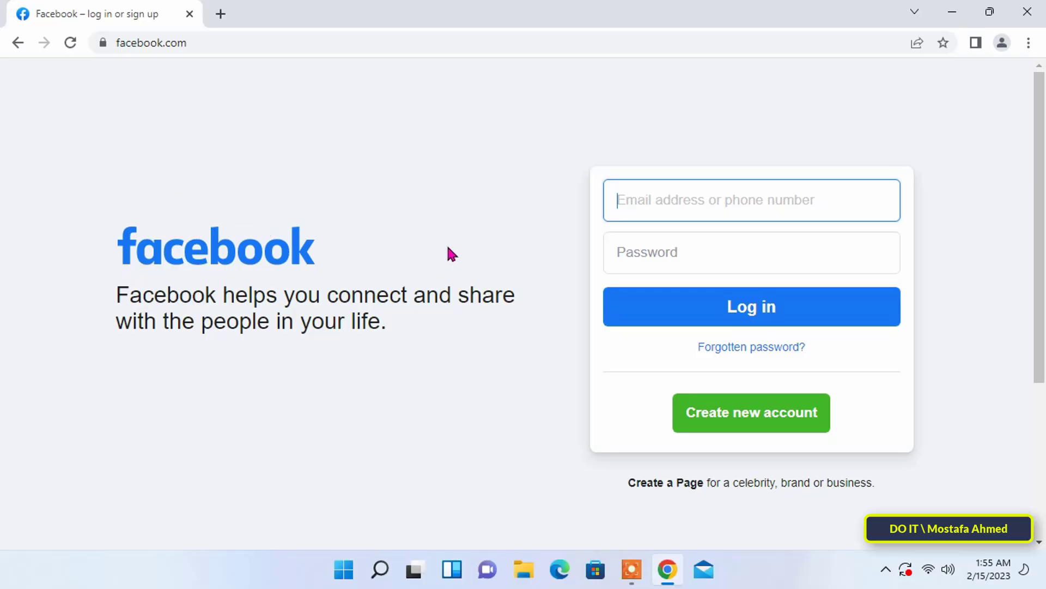
{"action": "left_click", "coordinate": [955, 11]}
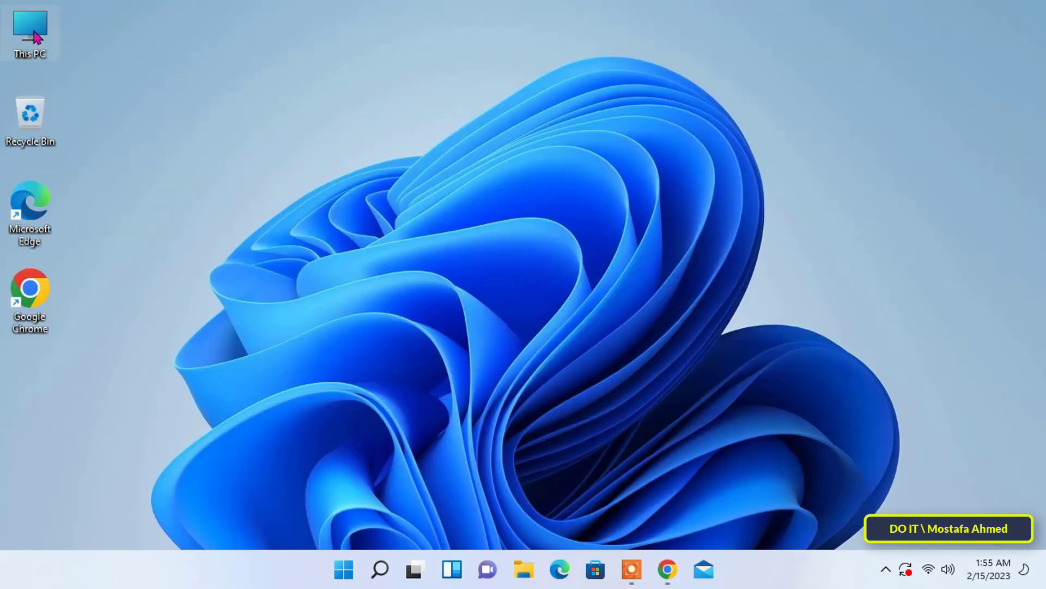
Browse from This PC through New Volume (C:) and Windows into System32
{"action": "double_click", "coordinate": [33, 30]}
{"action": "double_click", "coordinate": [218, 265]}
{"action": "double_click", "coordinate": [325, 399]}
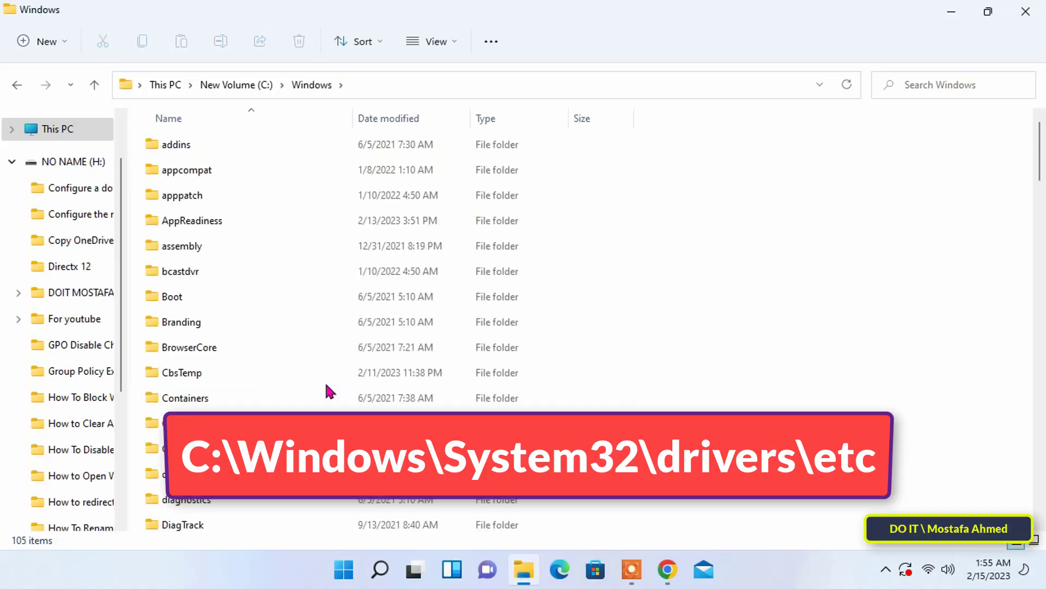
{"action": "scroll", "coordinate": [324, 388], "scroll_direction": "down", "scroll_amount": 3}
{"action": "scroll", "coordinate": [324, 388], "scroll_direction": "down", "scroll_amount": 13}
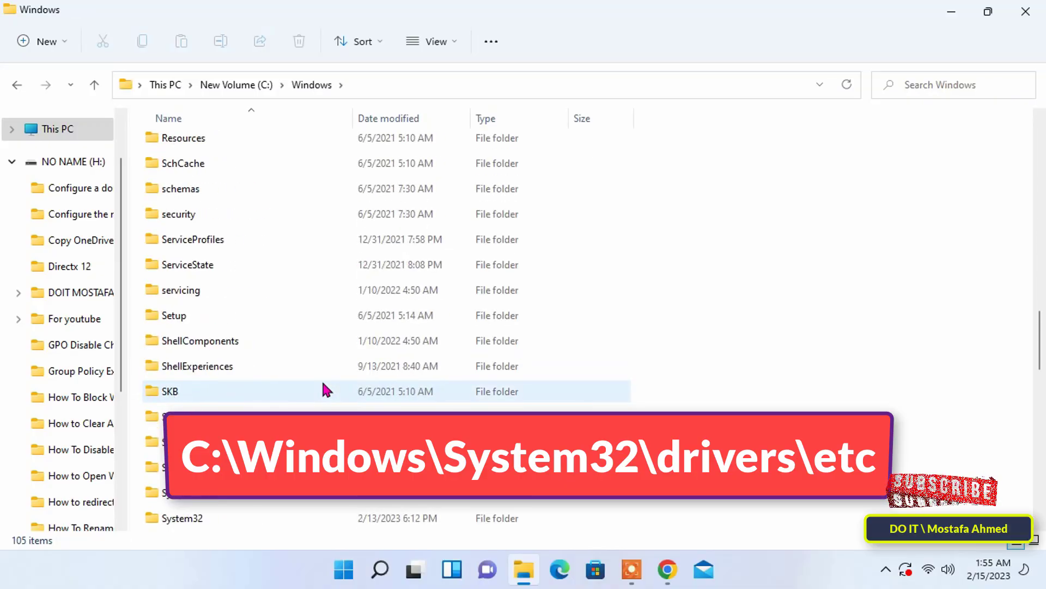
{"action": "scroll", "coordinate": [279, 375], "scroll_direction": "down", "scroll_amount": 3}
{"action": "left_click", "coordinate": [184, 290]}
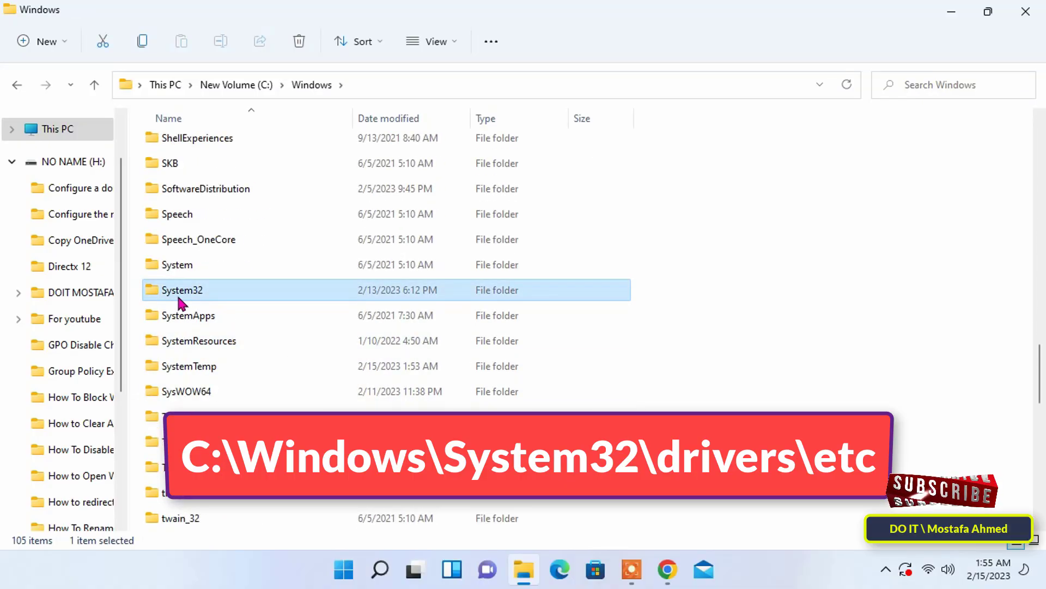
{"action": "double_click", "coordinate": [202, 291]}
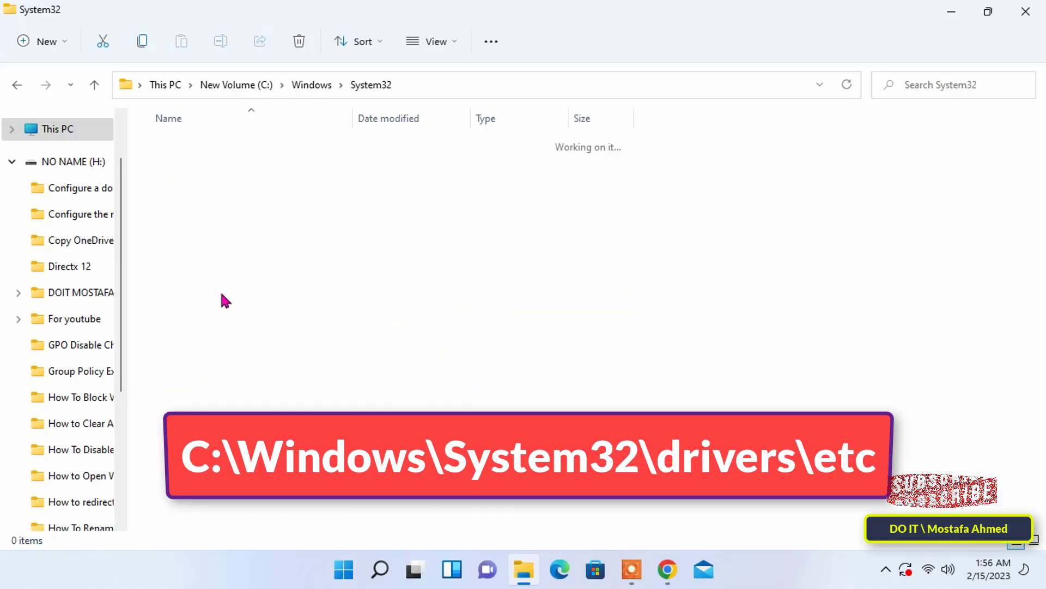
Open drivers, then etc, and select the hosts file
{"action": "scroll", "coordinate": [355, 333], "scroll_direction": "down", "scroll_amount": 6}
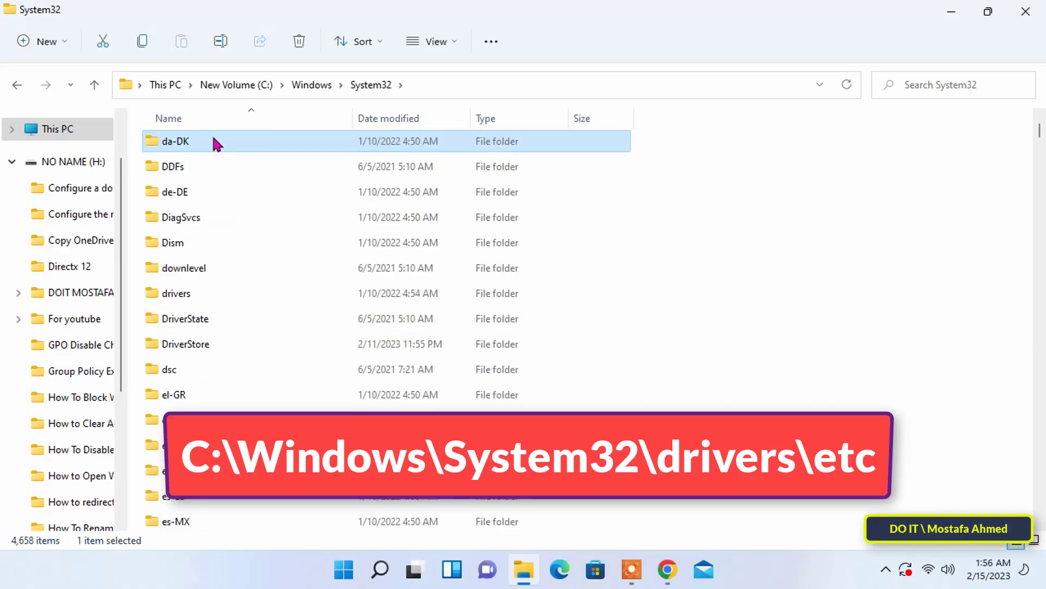
{"action": "left_click", "coordinate": [176, 298]}
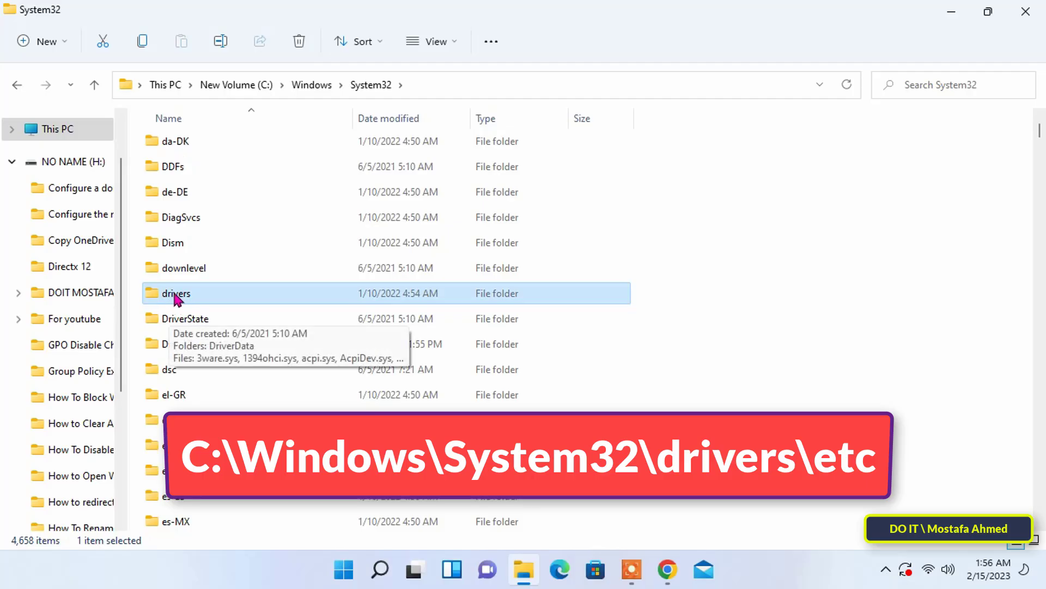
{"action": "double_click", "coordinate": [177, 299]}
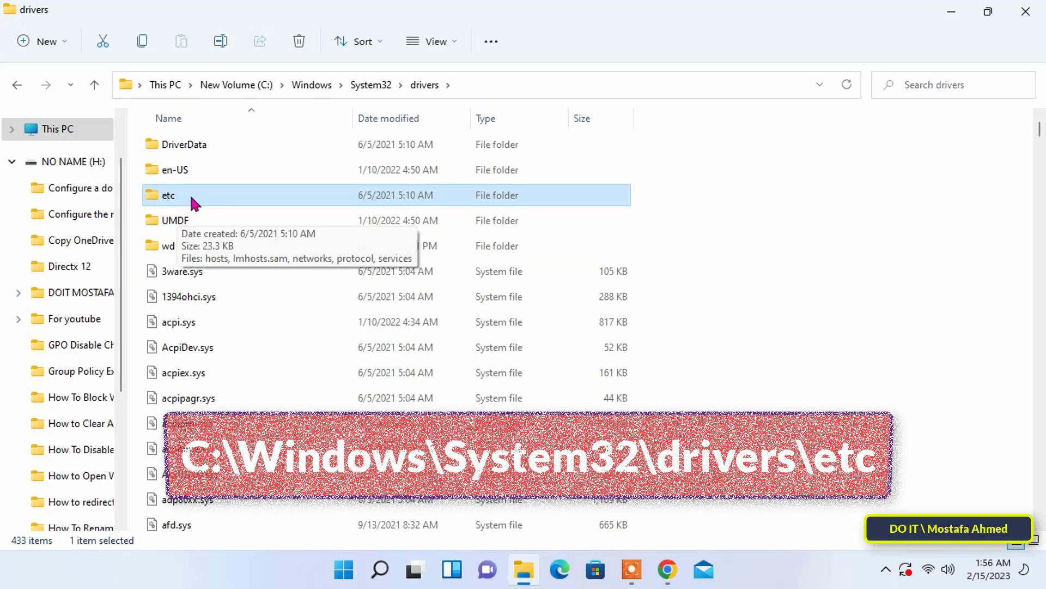
{"action": "double_click", "coordinate": [168, 196]}
{"action": "left_click", "coordinate": [186, 143]}
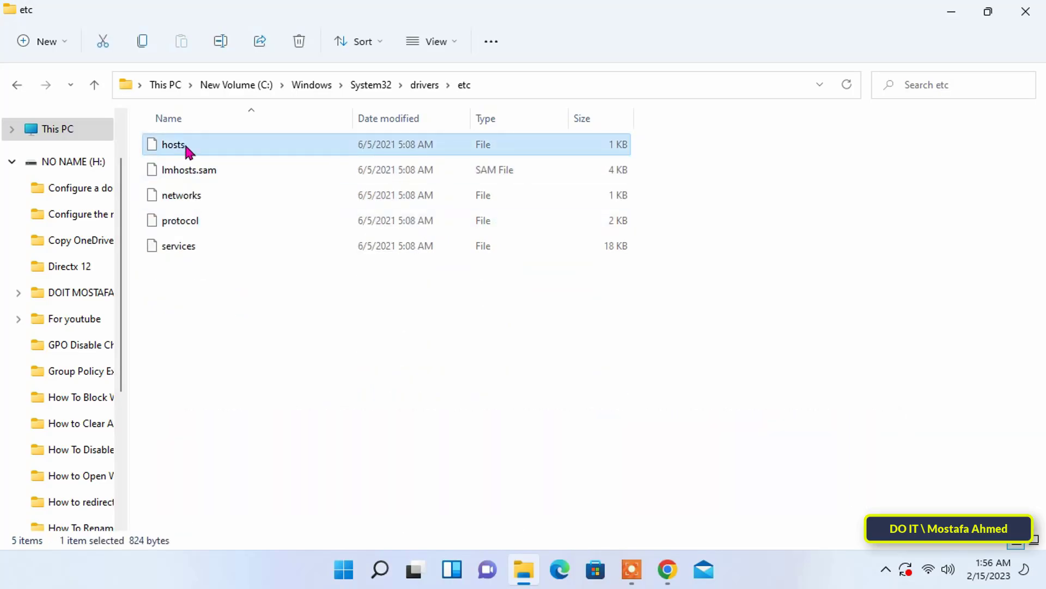
Copy the hosts file from etc and paste it onto the Windows desktop
{"action": "right_click", "coordinate": [186, 145]}
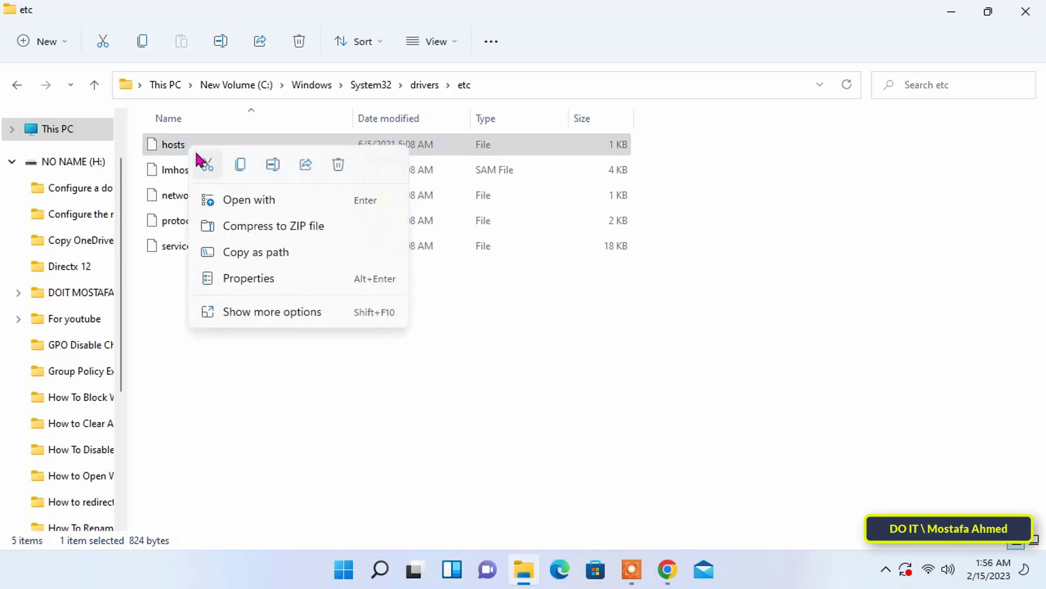
{"action": "left_click", "coordinate": [241, 165]}
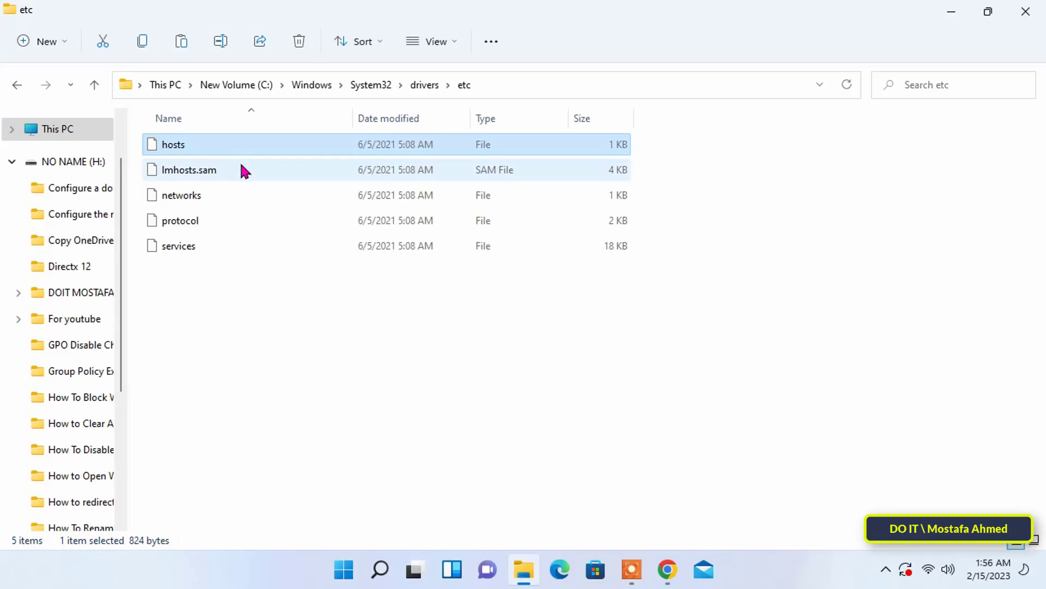
{"action": "left_click", "coordinate": [952, 11]}
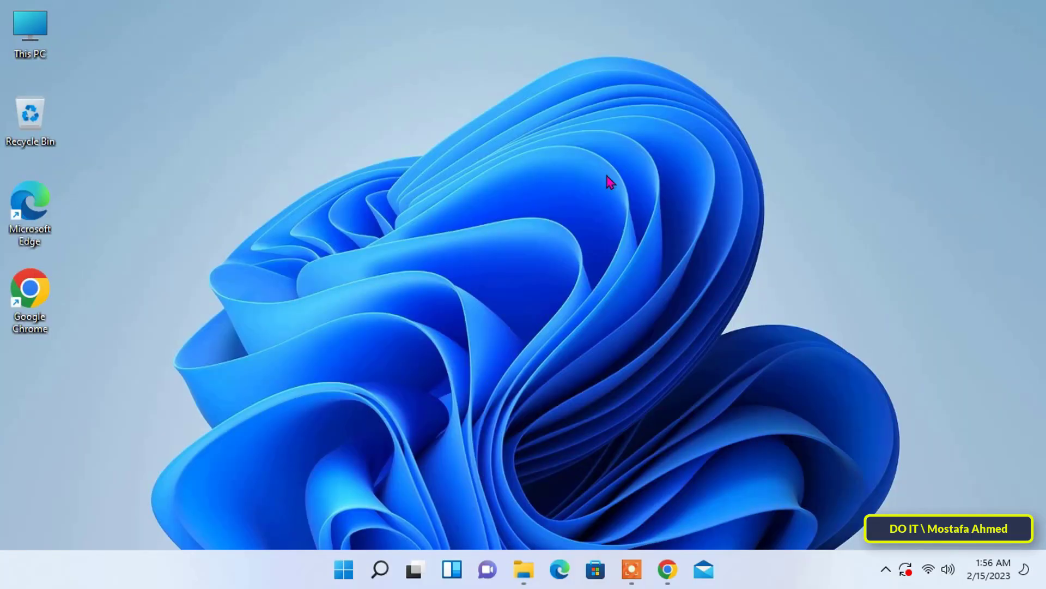
{"action": "right_click", "coordinate": [610, 182]}
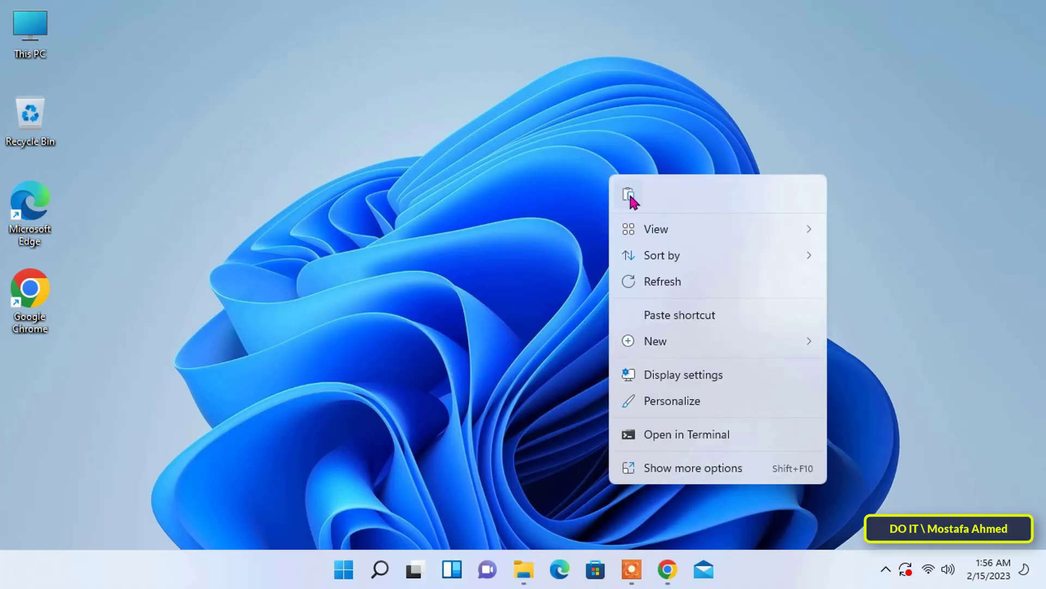
{"action": "left_click", "coordinate": [628, 195]}
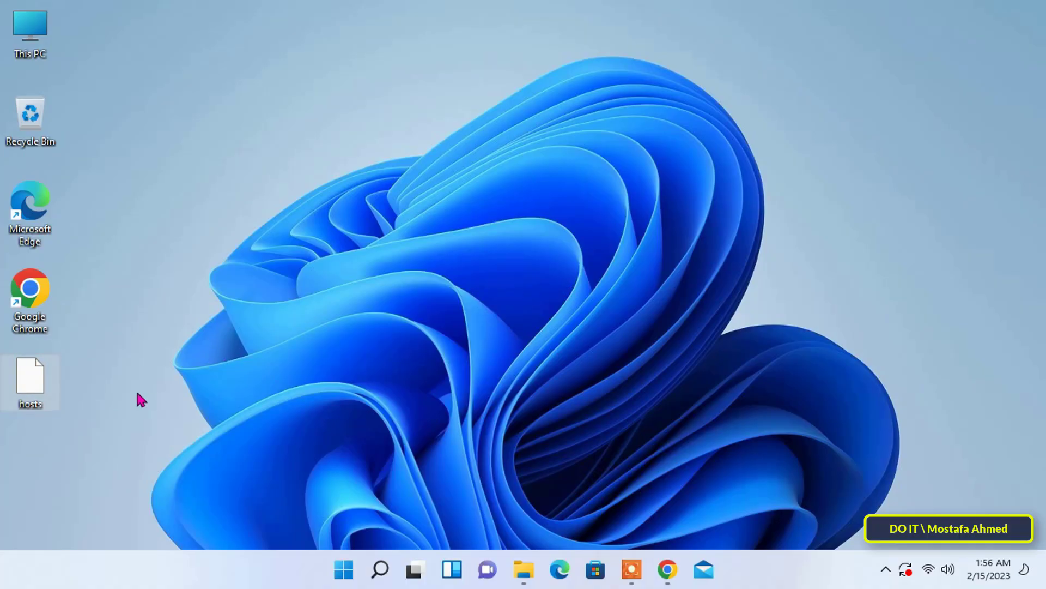
Open the desktop hosts copy in Notepad and resize and reposition the window
{"action": "key", "text": "Return"}
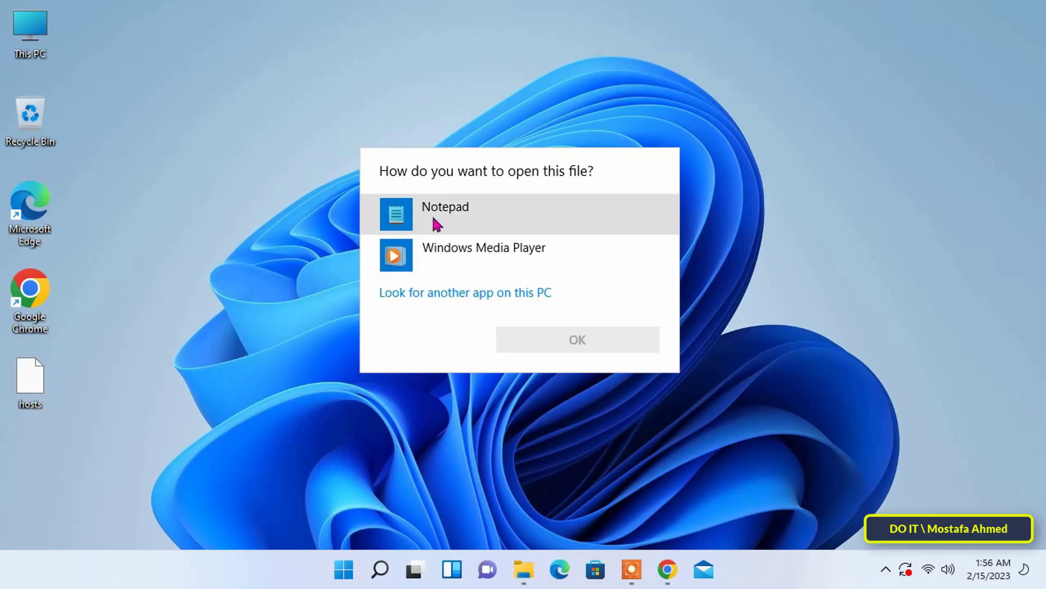
{"action": "left_click", "coordinate": [458, 218]}
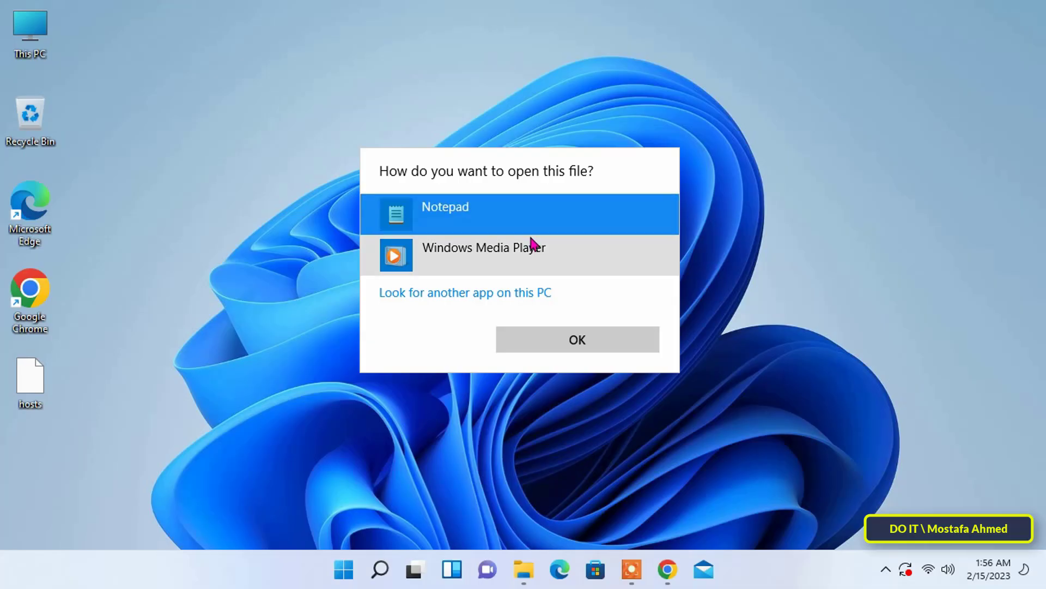
{"action": "left_click", "coordinate": [581, 341]}
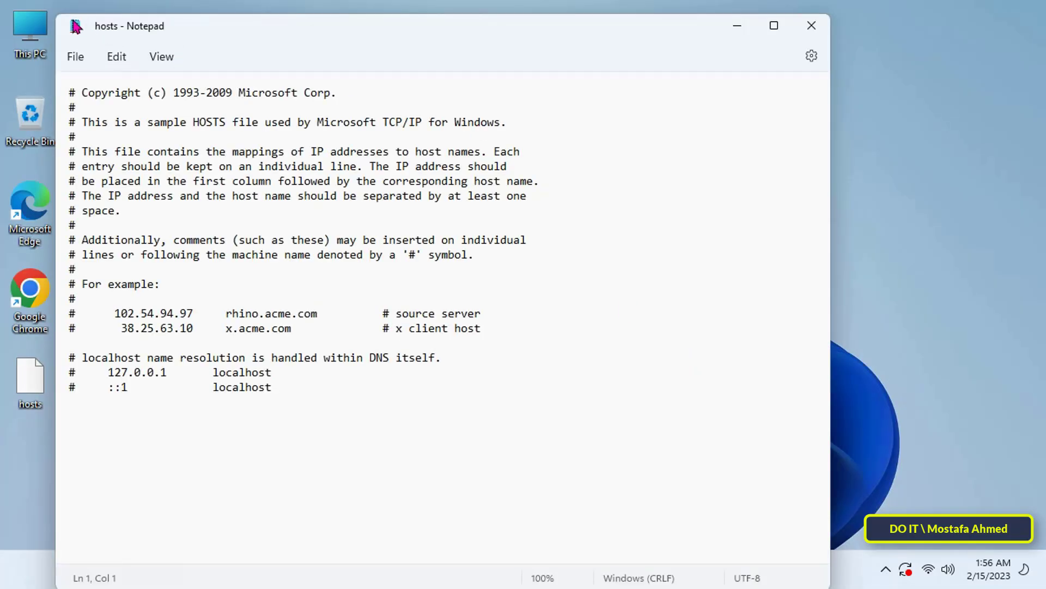
{"action": "left_click_drag", "start_coordinate": [57, 17], "coordinate": [159, 100]}
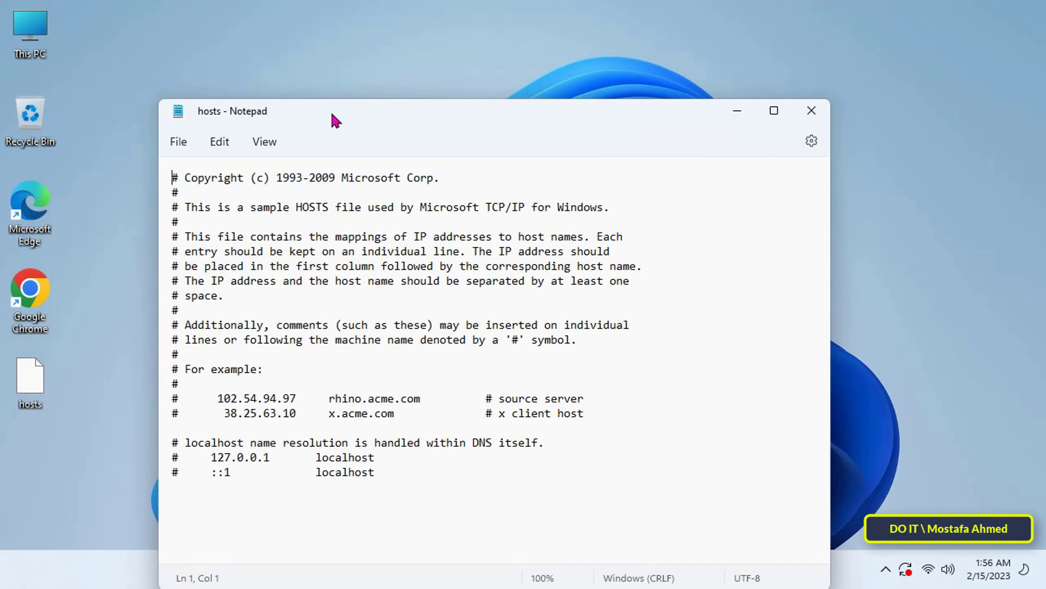
{"action": "left_click_drag", "start_coordinate": [335, 113], "coordinate": [371, 46]}
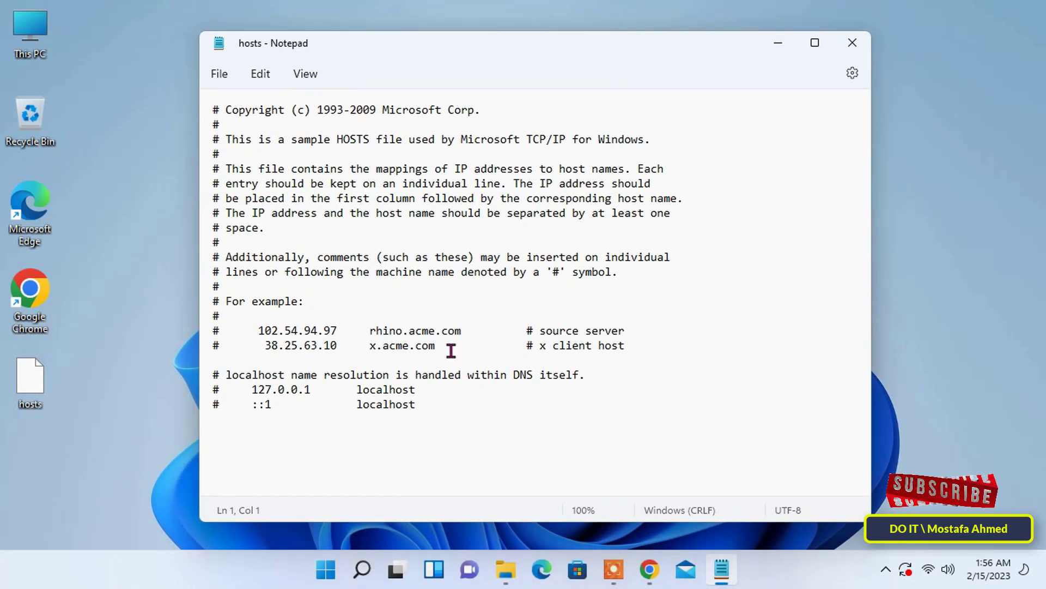
{"action": "left_click", "coordinate": [507, 489]}
{"action": "key", "text": "Return"}
{"action": "type", "text": "127"}
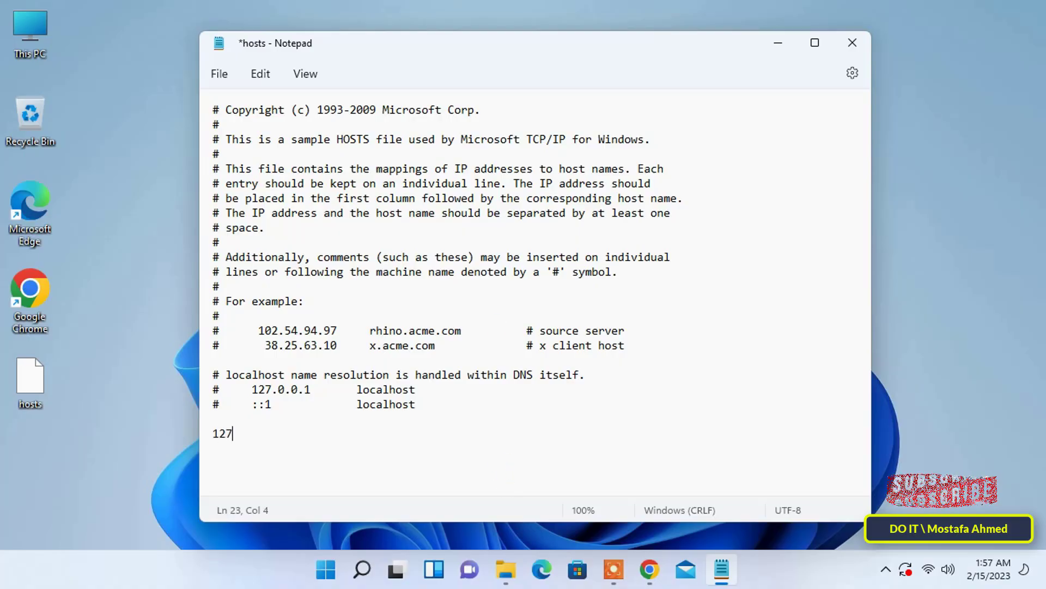
{"action": "type", "text": ".0.0.1 www.facebook.c"}
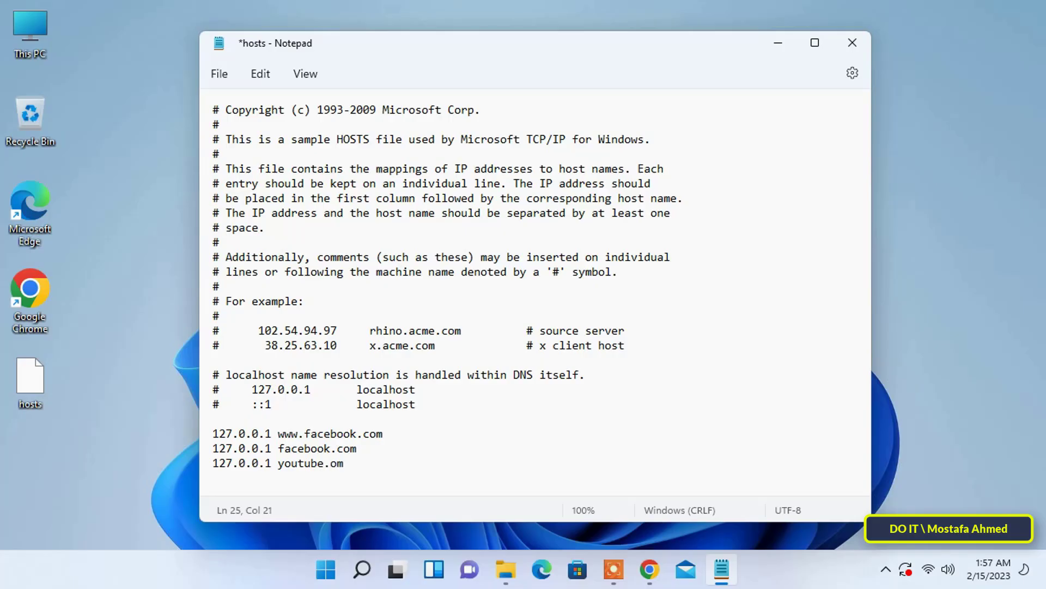
{"action": "type", "text": "om"}
{"action": "key", "text": "Return"}
{"action": "type", "text": "127"}
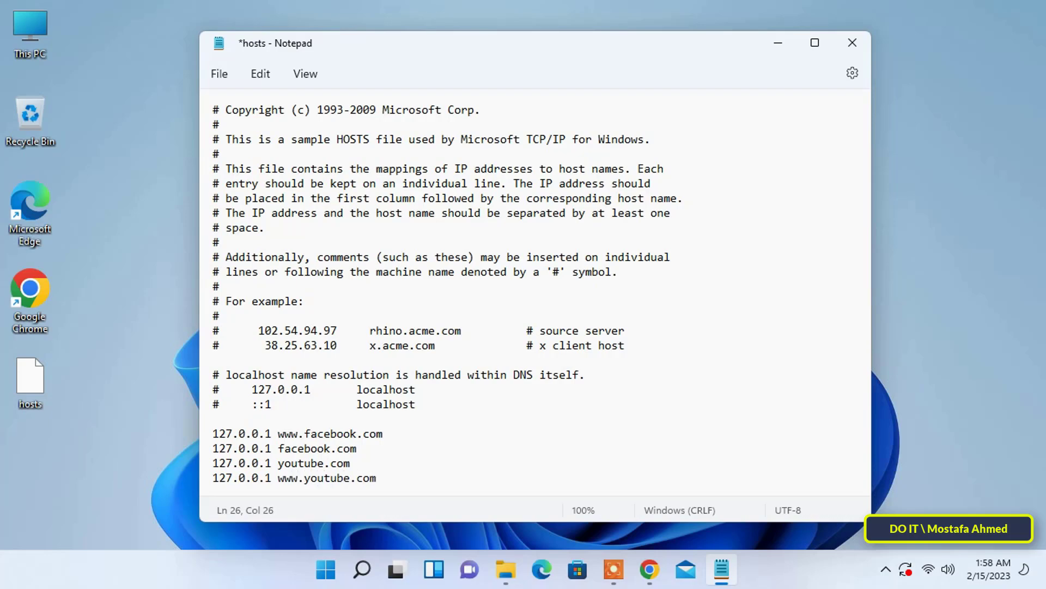
{"action": "scroll", "coordinate": [656, 427], "scroll_direction": "down", "scroll_amount": 1}
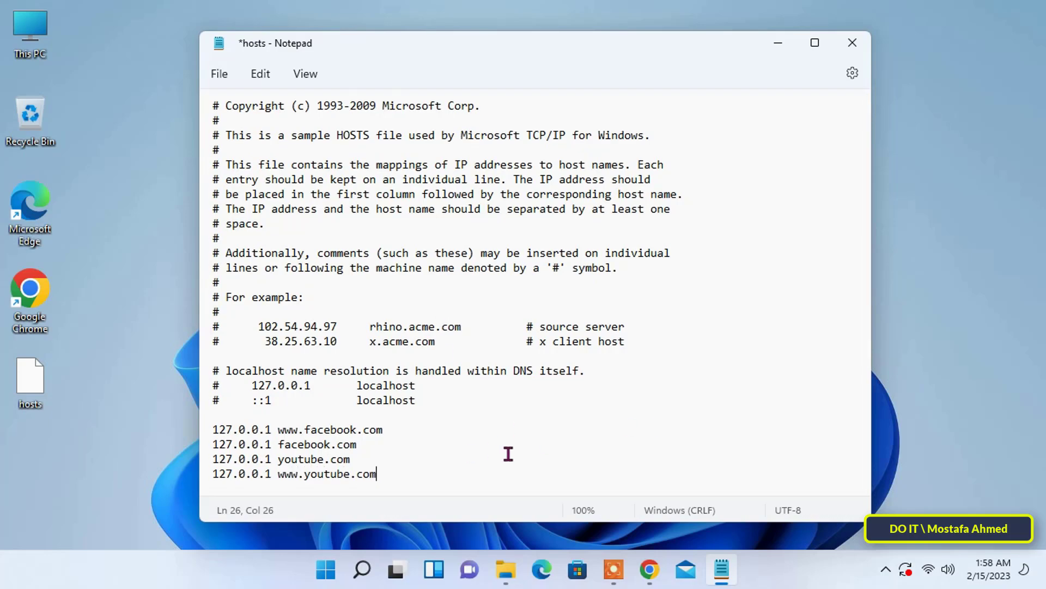
{"action": "left_click", "coordinate": [220, 75]}
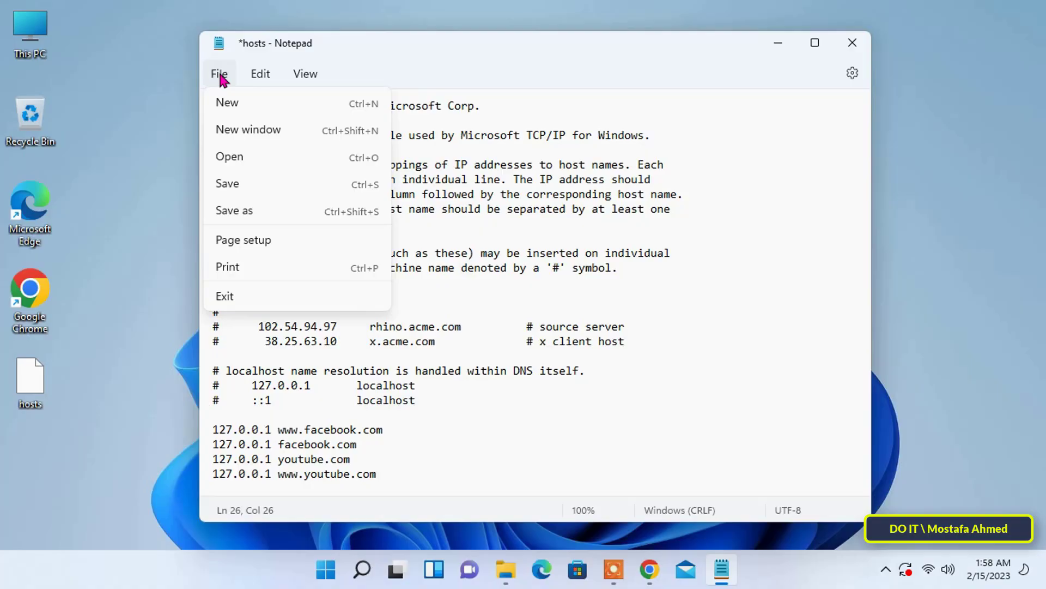
{"action": "left_click", "coordinate": [237, 180]}
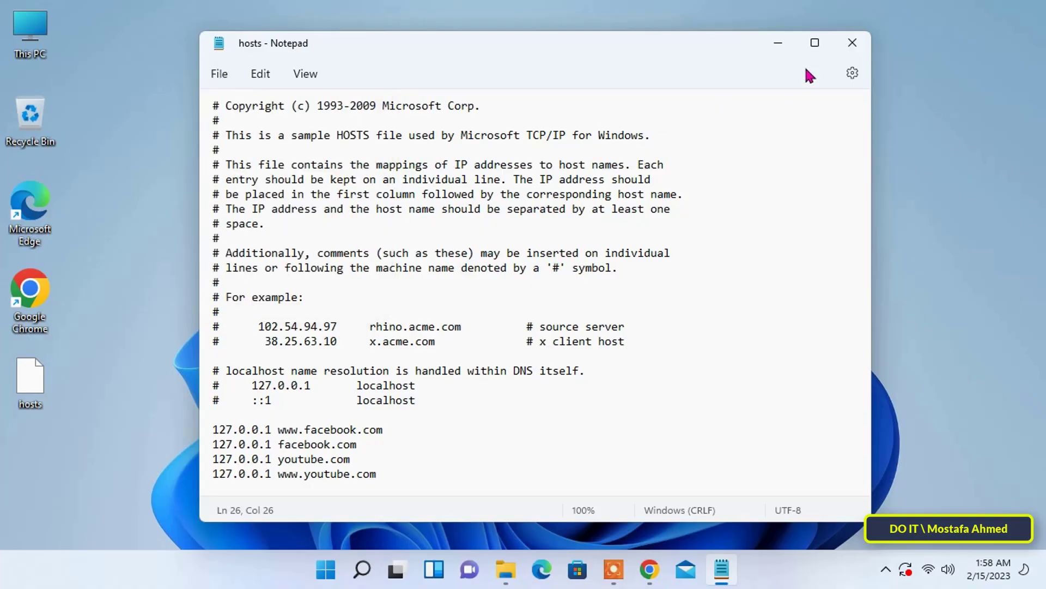
Close Notepad and copy the edited hosts file from the desktop
{"action": "left_click", "coordinate": [852, 43]}
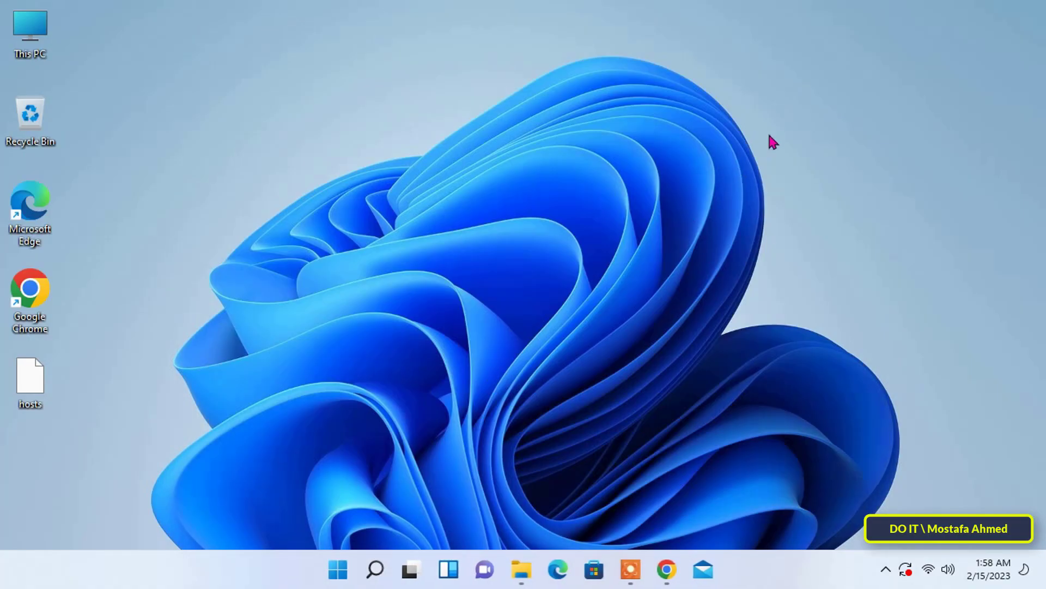
{"action": "right_click", "coordinate": [29, 388]}
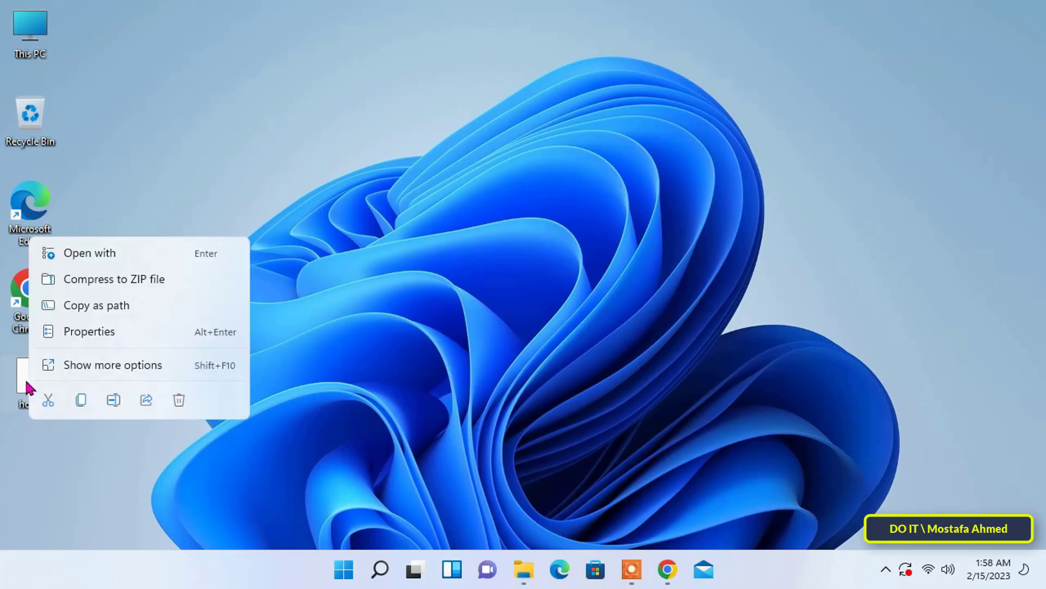
{"action": "left_click", "coordinate": [36, 469]}
{"action": "right_click", "coordinate": [32, 389]}
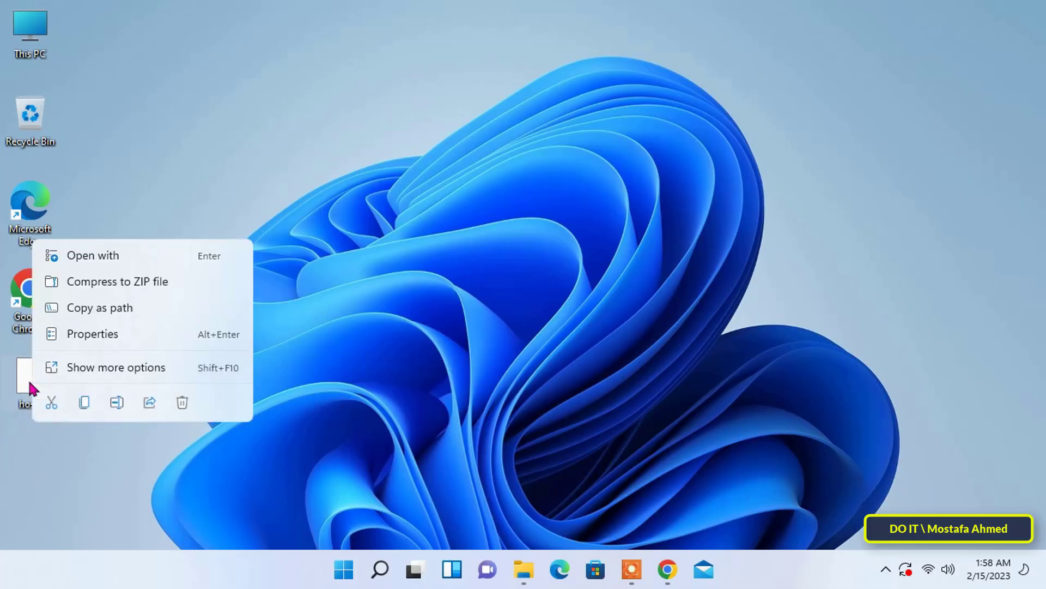
{"action": "left_click", "coordinate": [84, 404]}
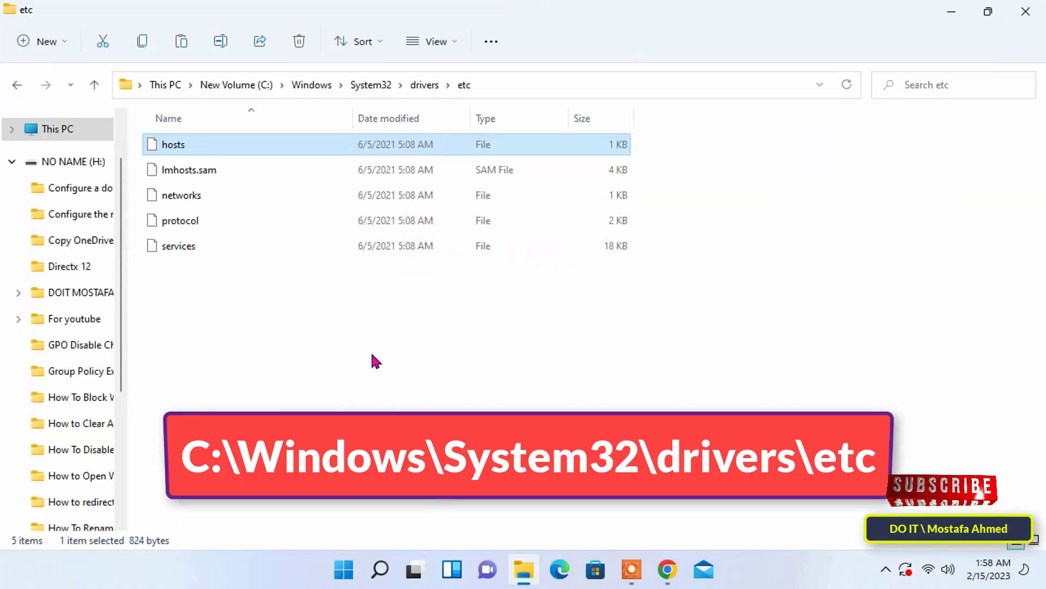
Paste it into the etc folder, replacing the original hosts file with administrator permission
{"action": "right_click", "coordinate": [373, 328]}
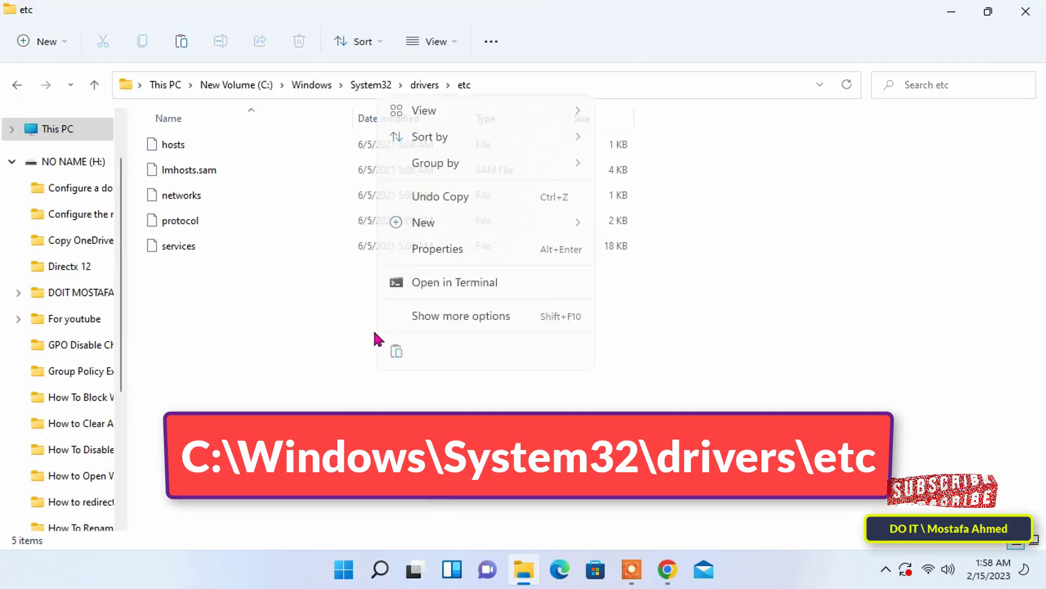
{"action": "left_click", "coordinate": [396, 351]}
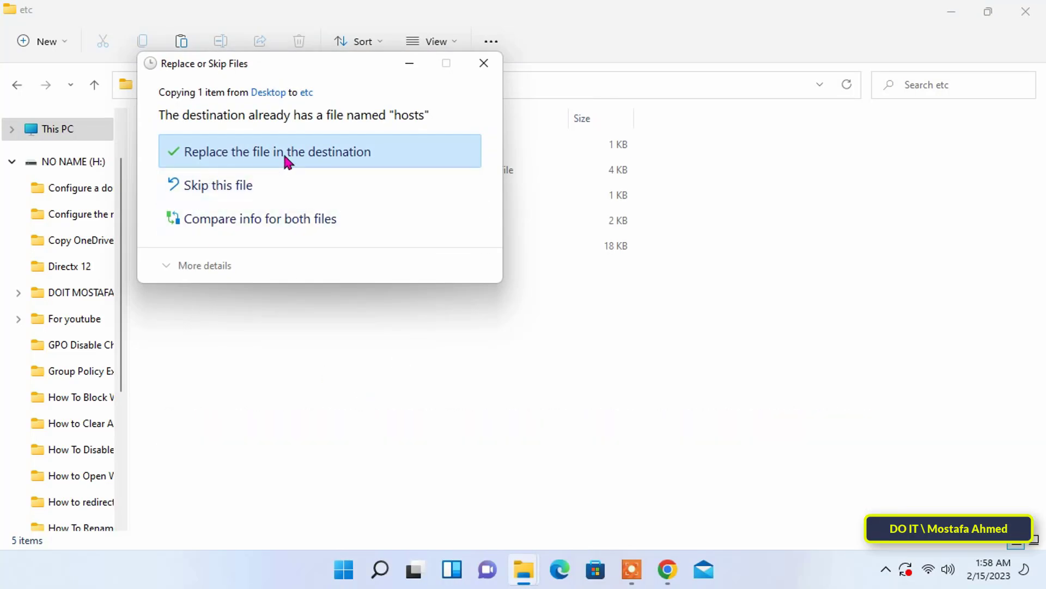
{"action": "left_click", "coordinate": [287, 162]}
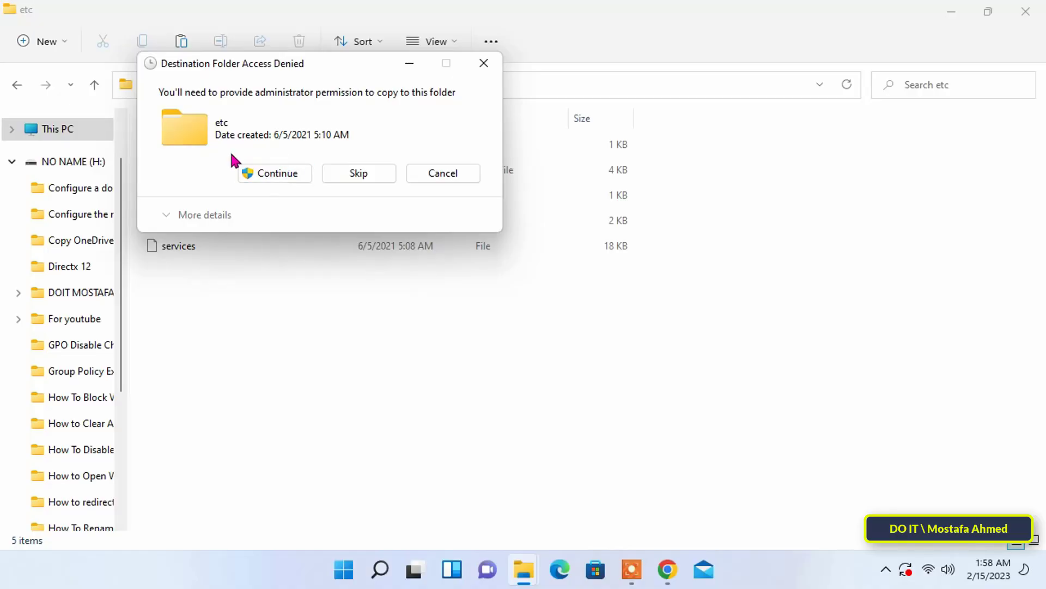
{"action": "left_click", "coordinate": [265, 173]}
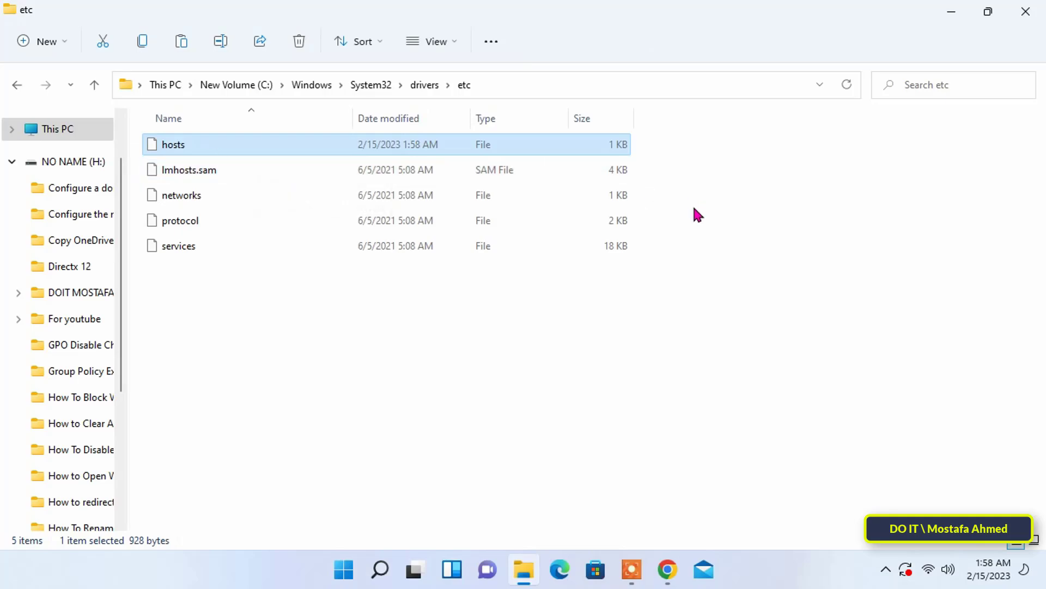
Close the etc folder and reload Facebook in Chrome to check it is blocked
{"action": "left_click", "coordinate": [1025, 12]}
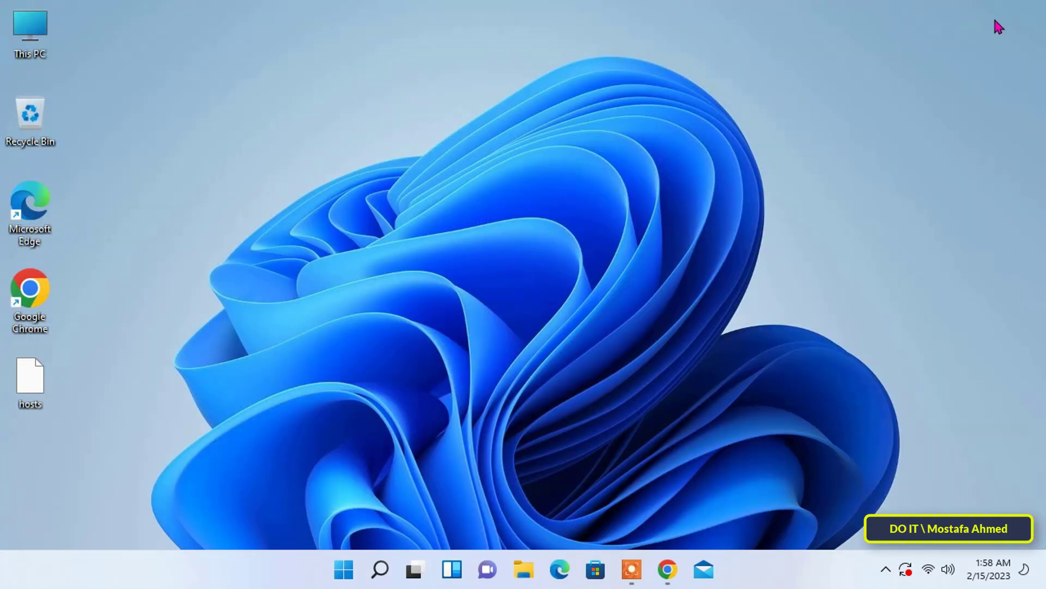
{"action": "left_click", "coordinate": [660, 578]}
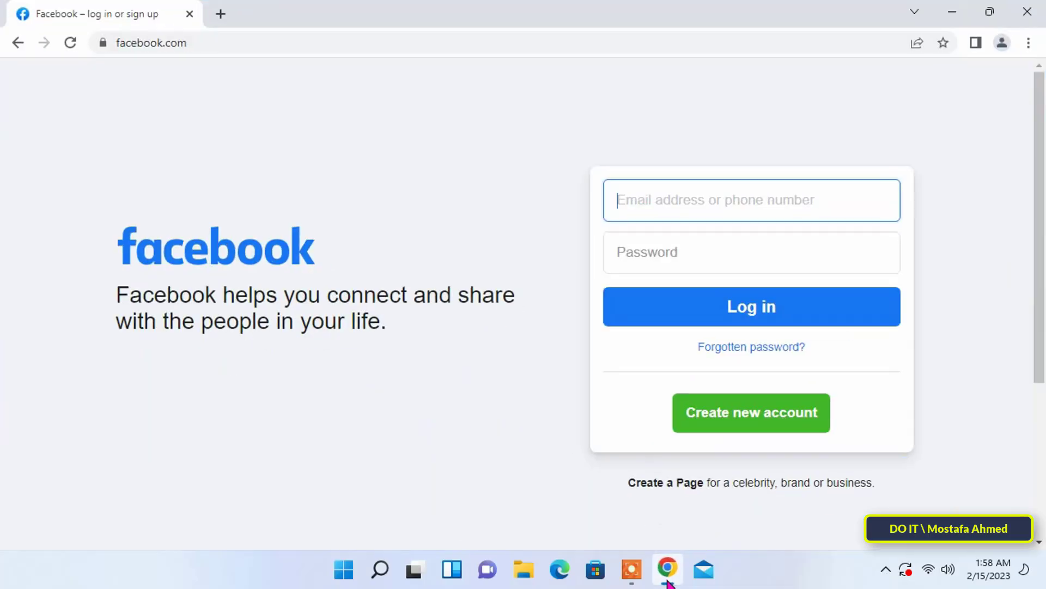
{"action": "left_click", "coordinate": [70, 44]}
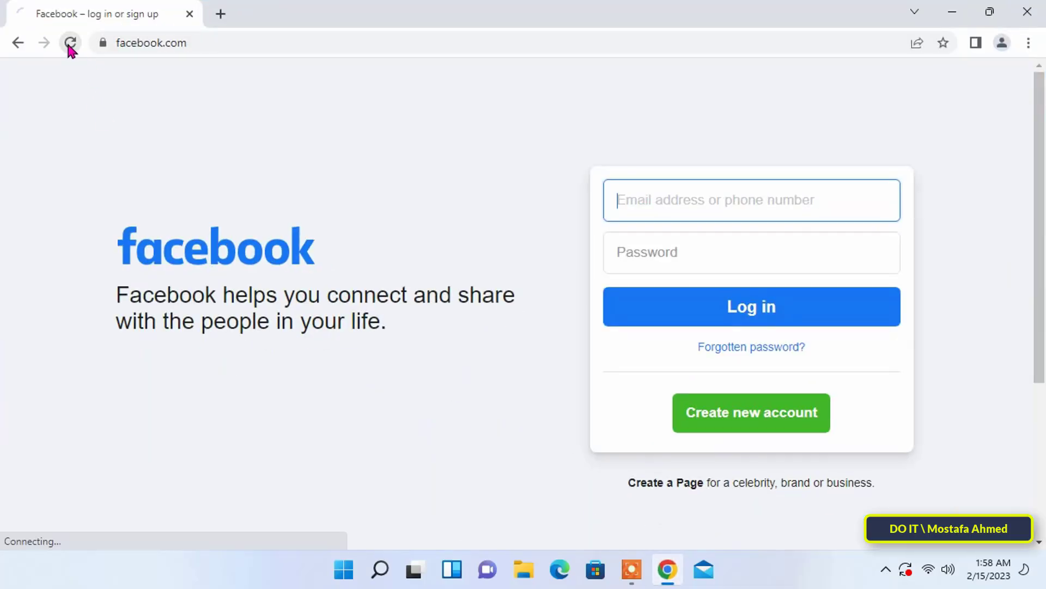
{"action": "left_click", "coordinate": [289, 434]}
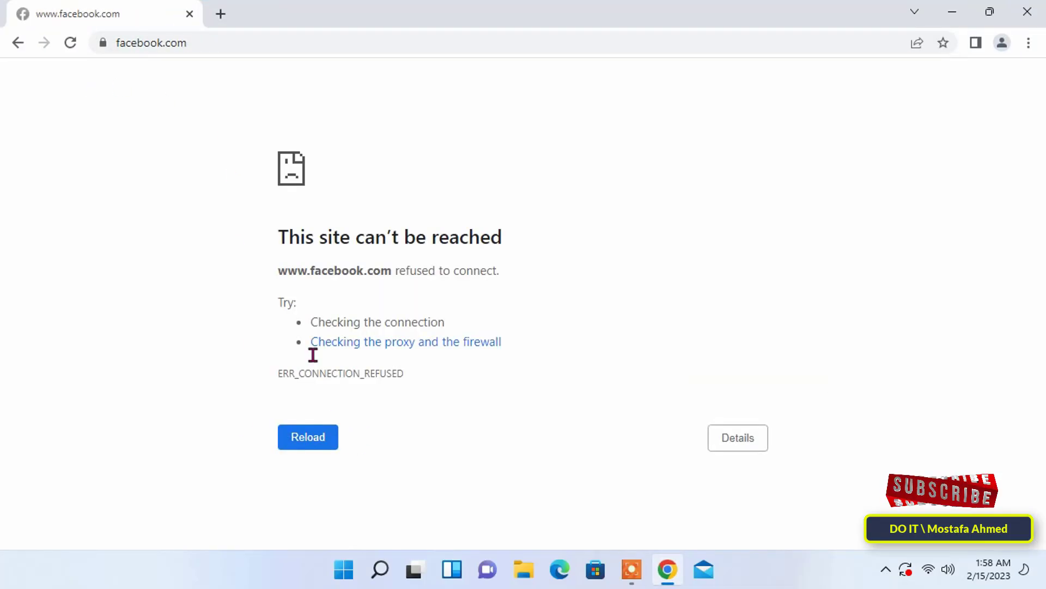
Go to youtube in a new tab and confirm both tabs show connection-refused errors
{"action": "left_click", "coordinate": [220, 13]}
{"action": "type", "text": "youtube"}
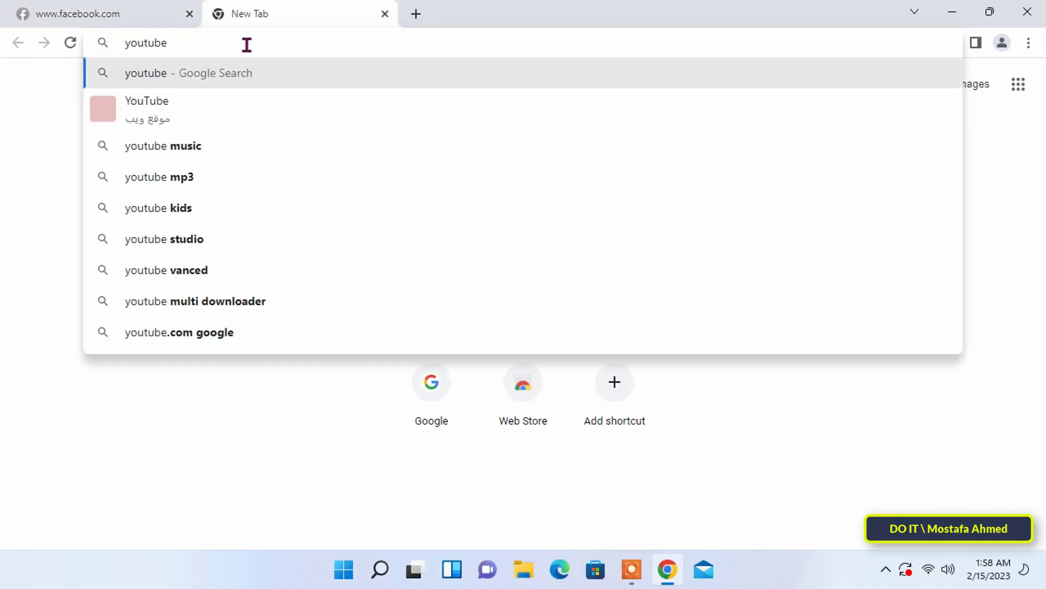
{"action": "key", "text": "Return"}
{"action": "key", "text": "F5"}
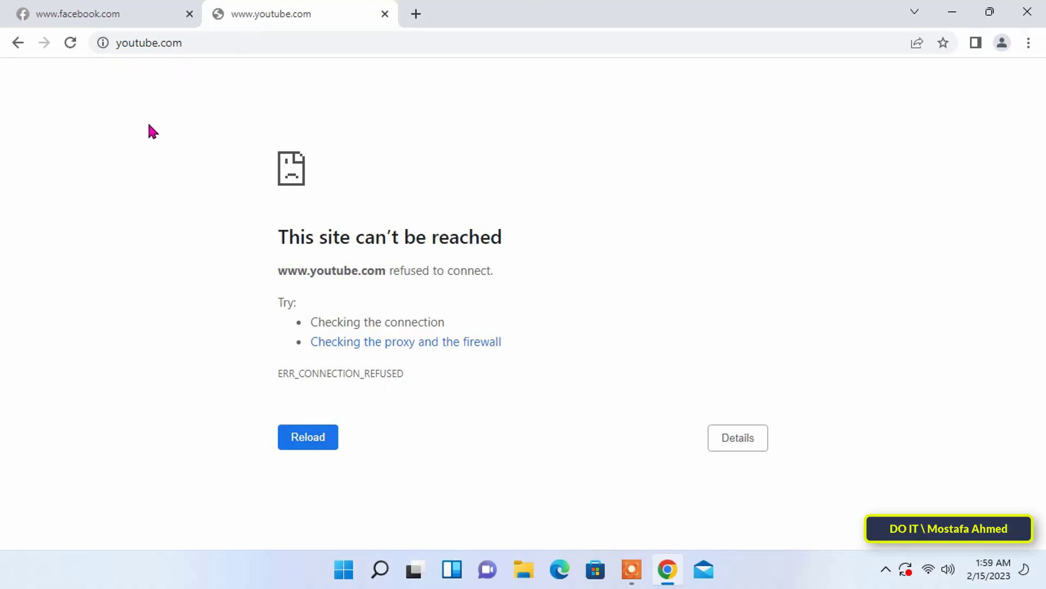
{"action": "left_click", "coordinate": [98, 12]}
{"action": "left_click", "coordinate": [226, 14]}
{"action": "key", "text": "F5"}
{"action": "left_click", "coordinate": [93, 7]}
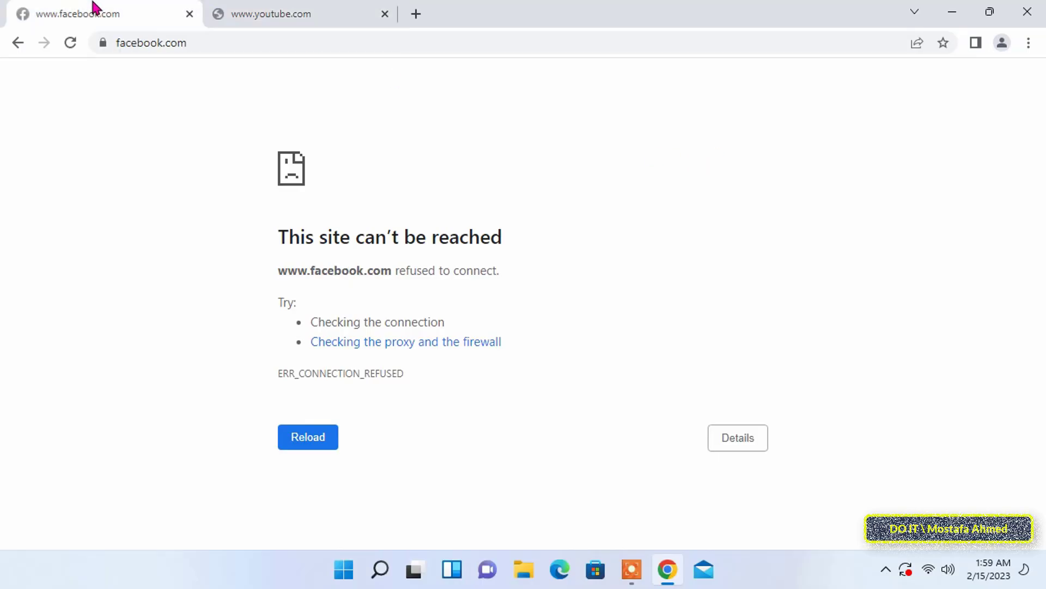